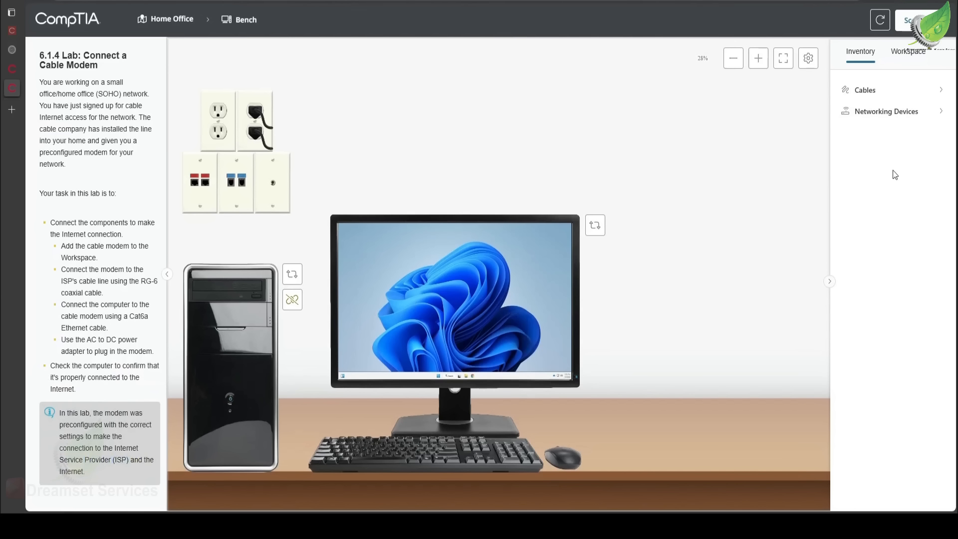
- Add the Cable Modem/Router from the networking devices inventory to the desk, beside the mouse
left_click(903, 110)
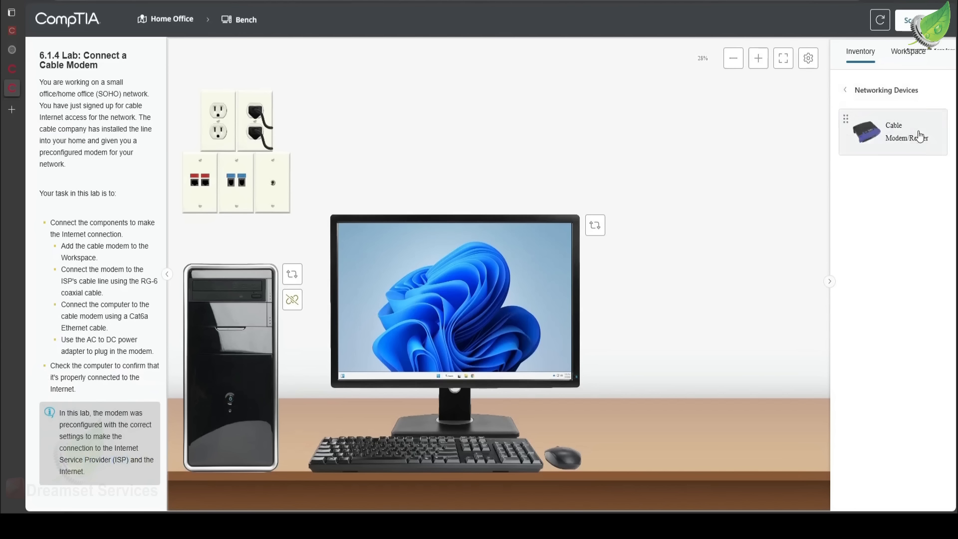
left_click(920, 144)
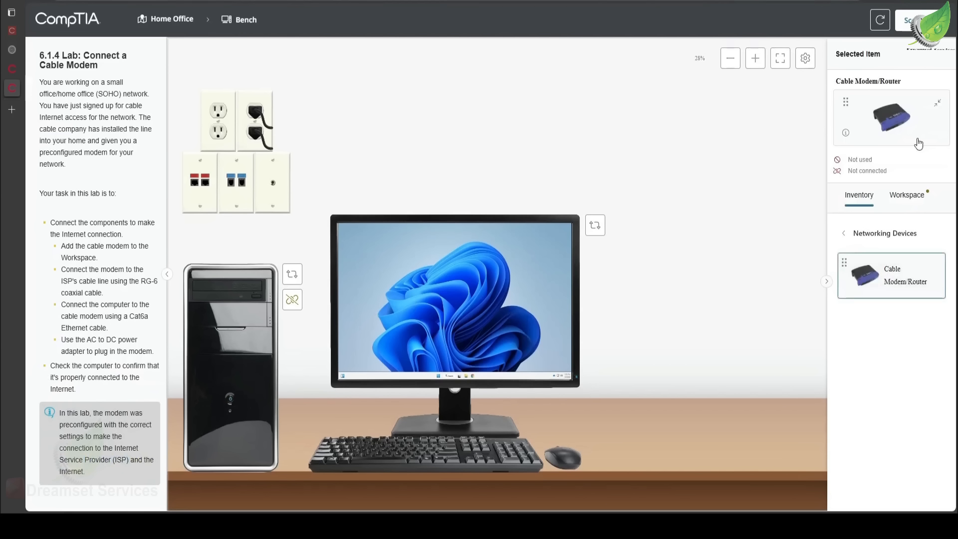
left_click_drag(898, 288, 884, 286)
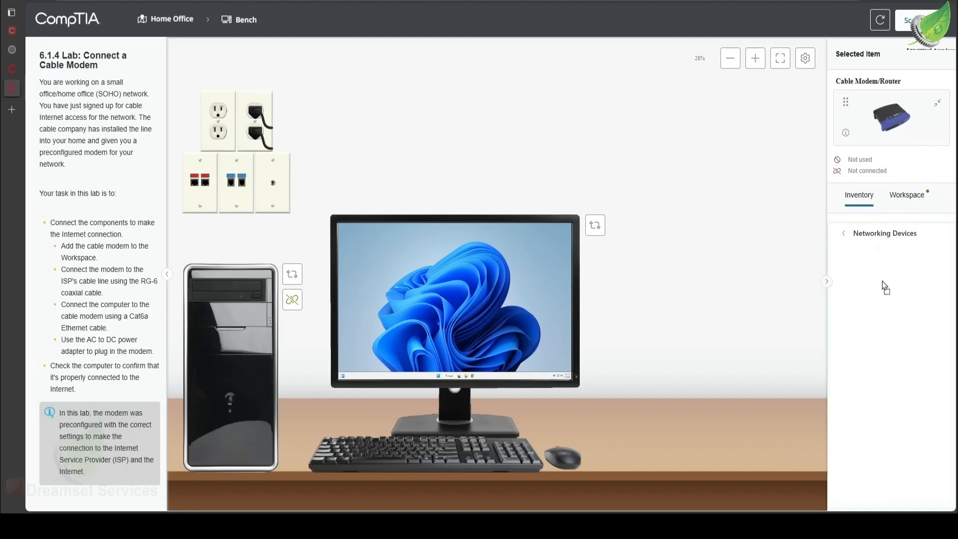
left_click_drag(883, 288, 741, 379)
left_click_drag(702, 406, 701, 405)
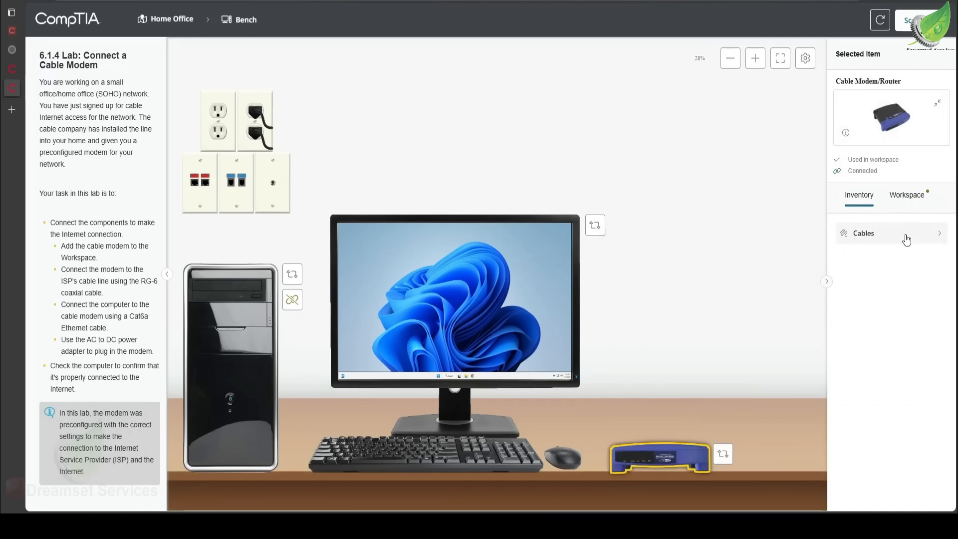
- Show the modem's back and connect the RG-6 coaxial cable from the wall's coaxial outlet to the modem's coaxial port
left_click(723, 454)
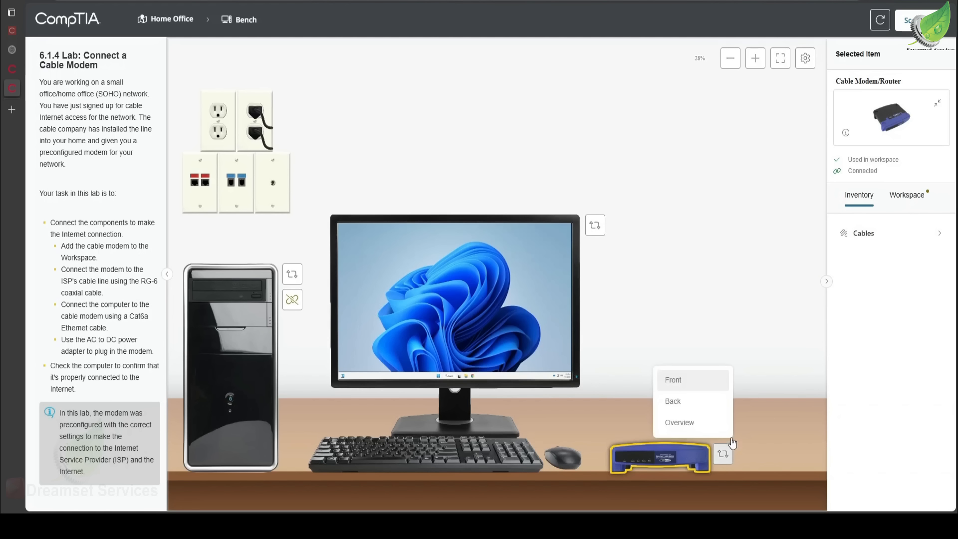
left_click(700, 402)
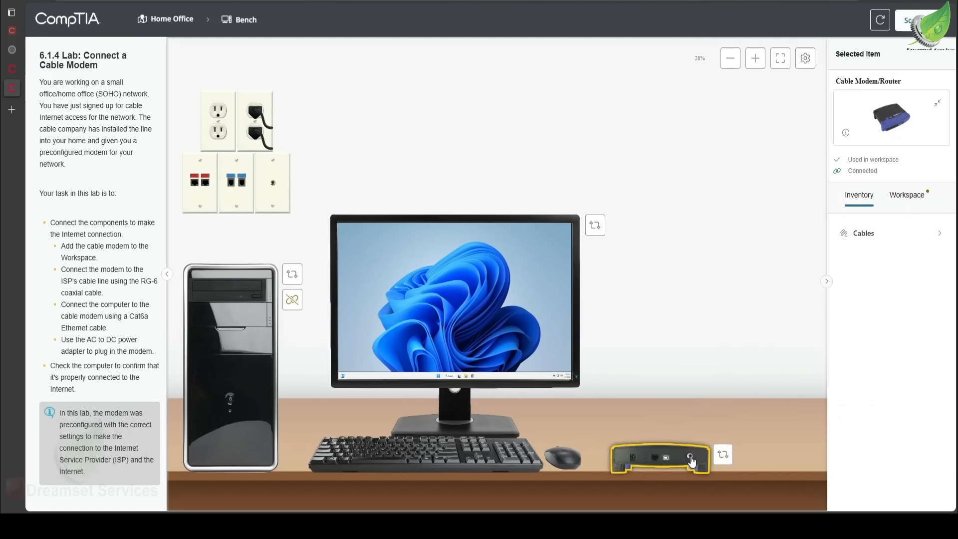
left_click(859, 235)
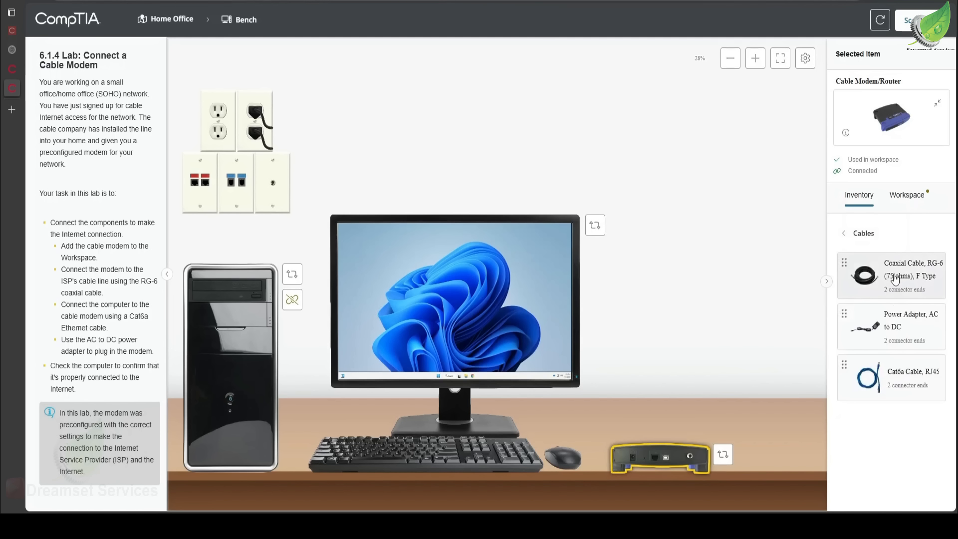
left_click(894, 279)
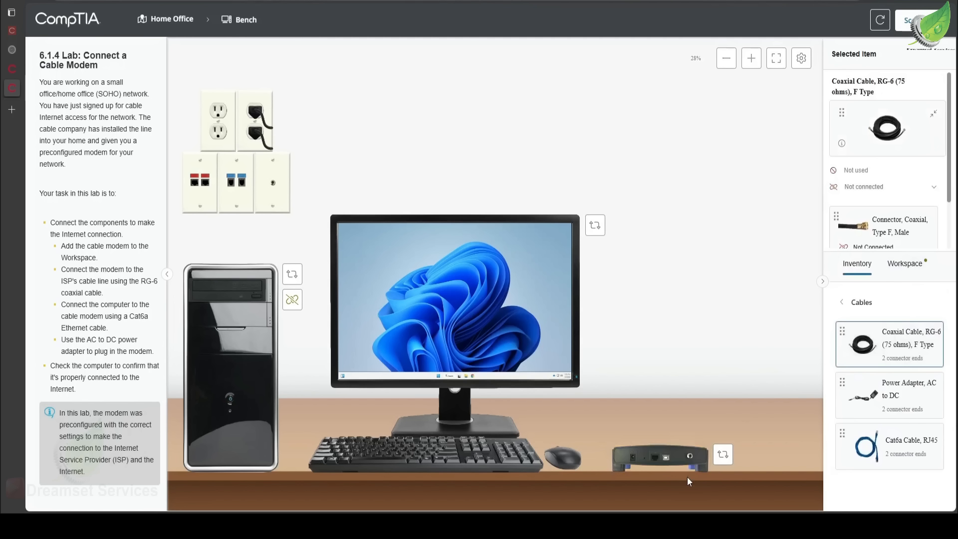
left_click_drag(851, 241, 274, 188)
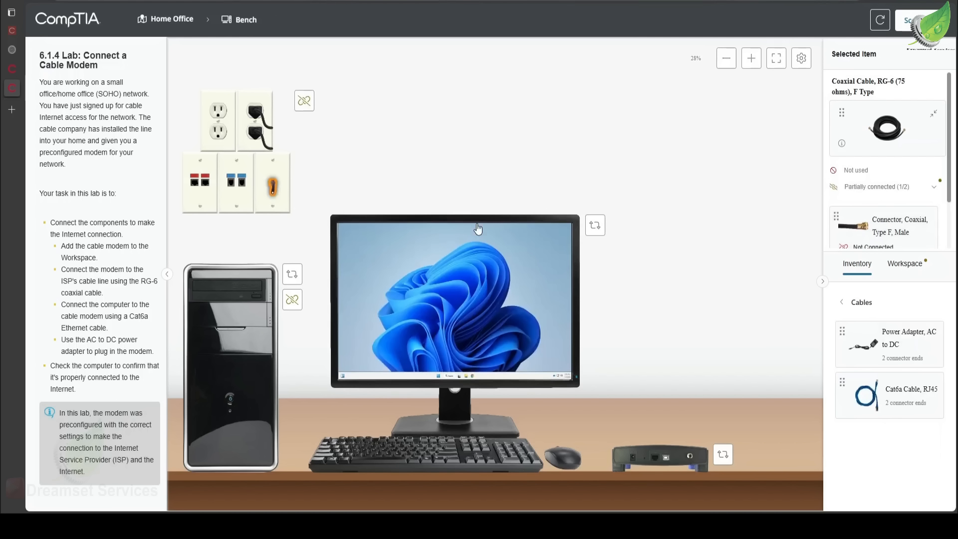
left_click_drag(846, 235, 691, 456)
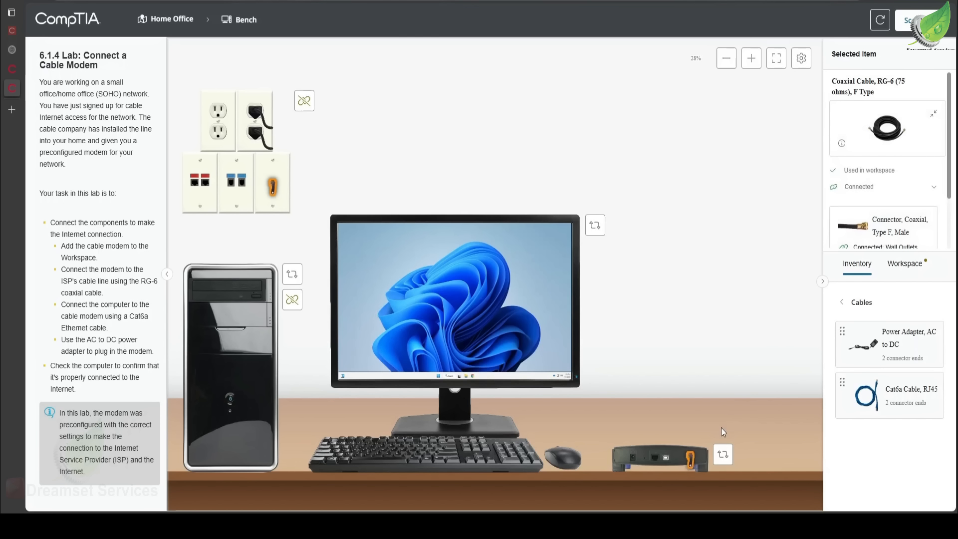
- Connect the power adapter's AC end to the lower free wall outlet and its DC end to the modem's power port
left_click(876, 358)
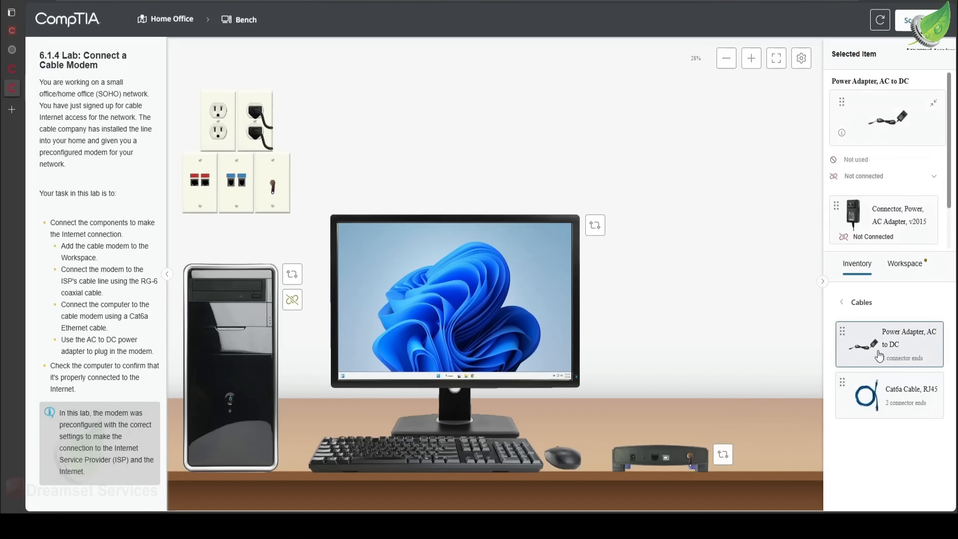
left_click_drag(872, 353, 218, 138)
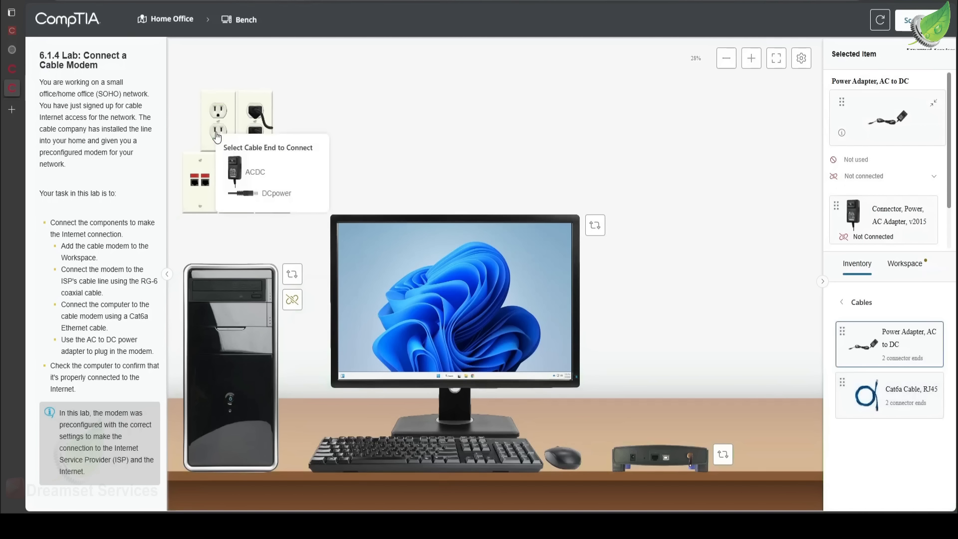
left_click(246, 174)
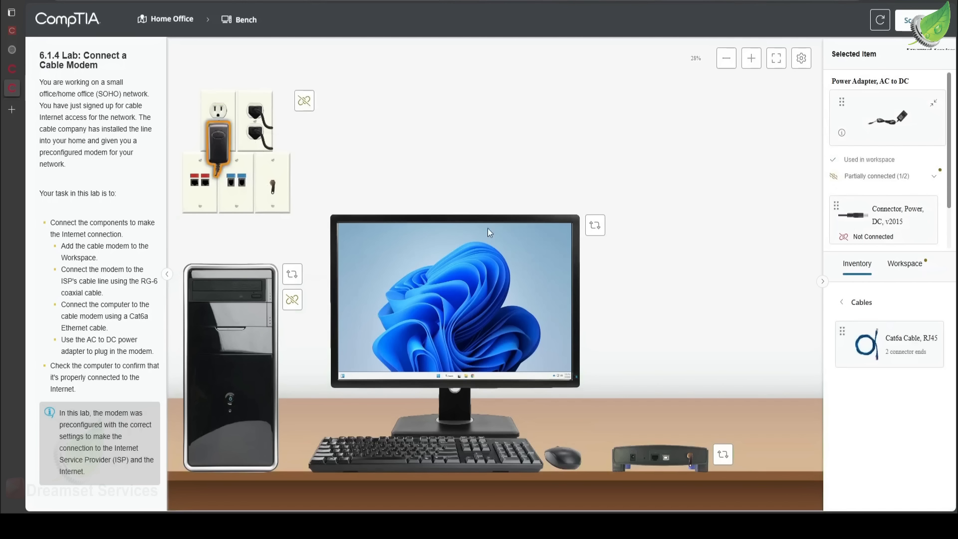
left_click_drag(888, 236, 632, 459)
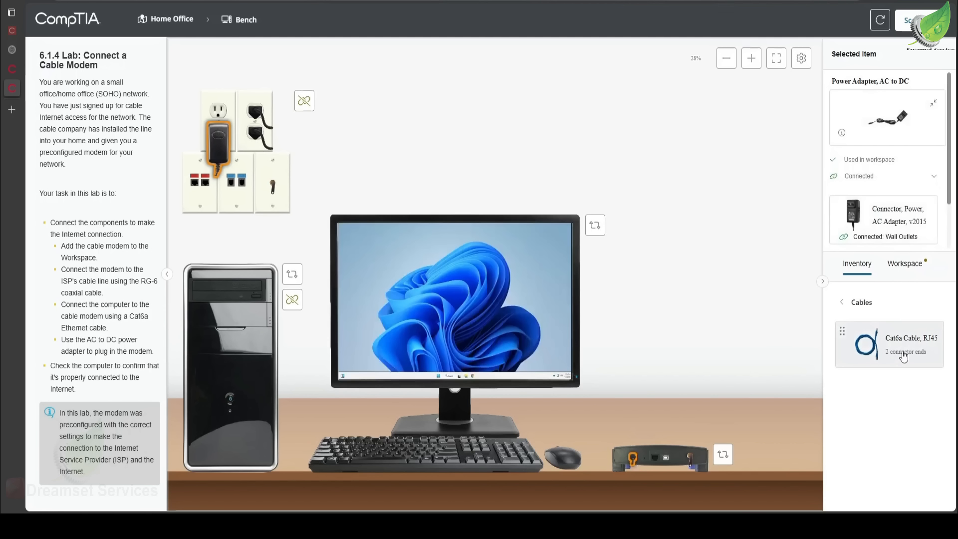
- Connect the Cat6a cable from the modem's Ethernet port to the network port on the computer's back, and return the case to its front view
left_click_drag(879, 349, 655, 457)
left_click(679, 467)
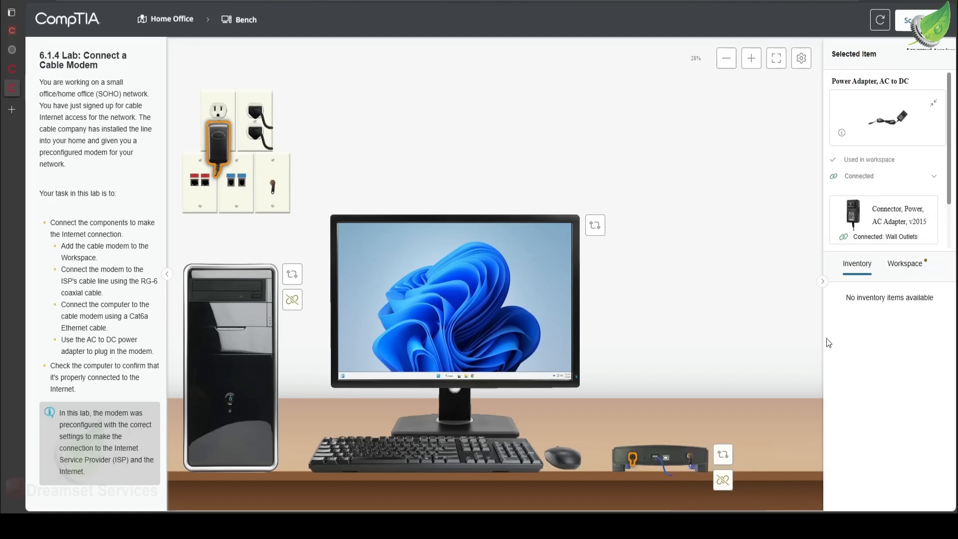
left_click(293, 279)
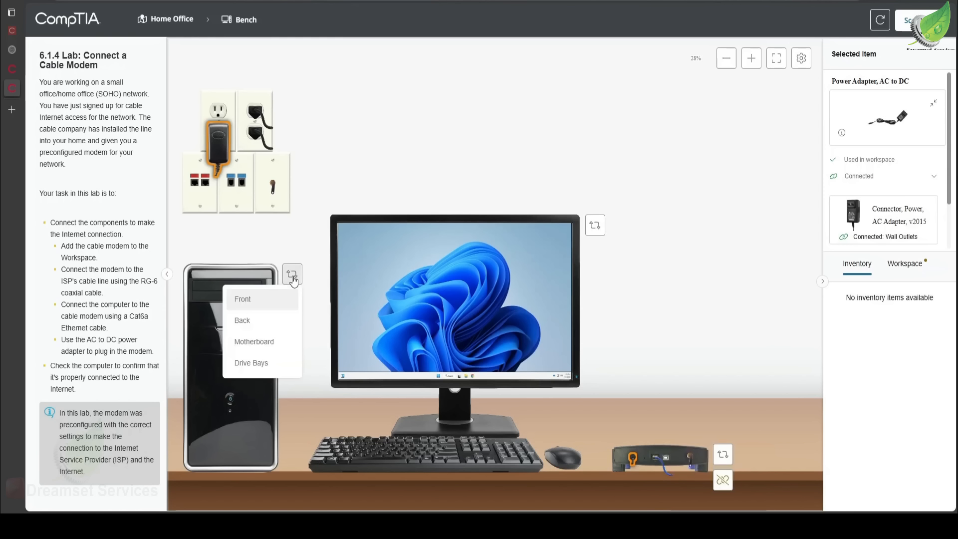
left_click(266, 327)
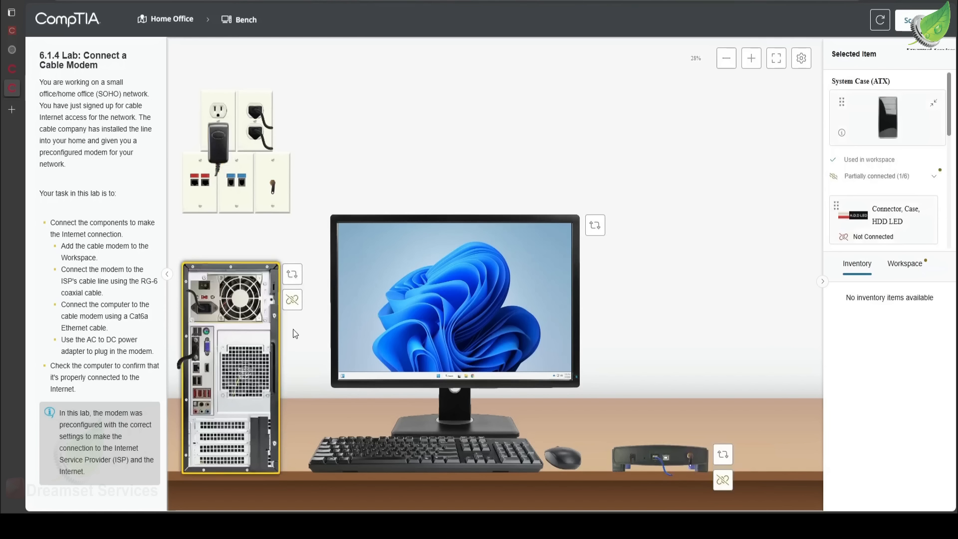
left_click(668, 469)
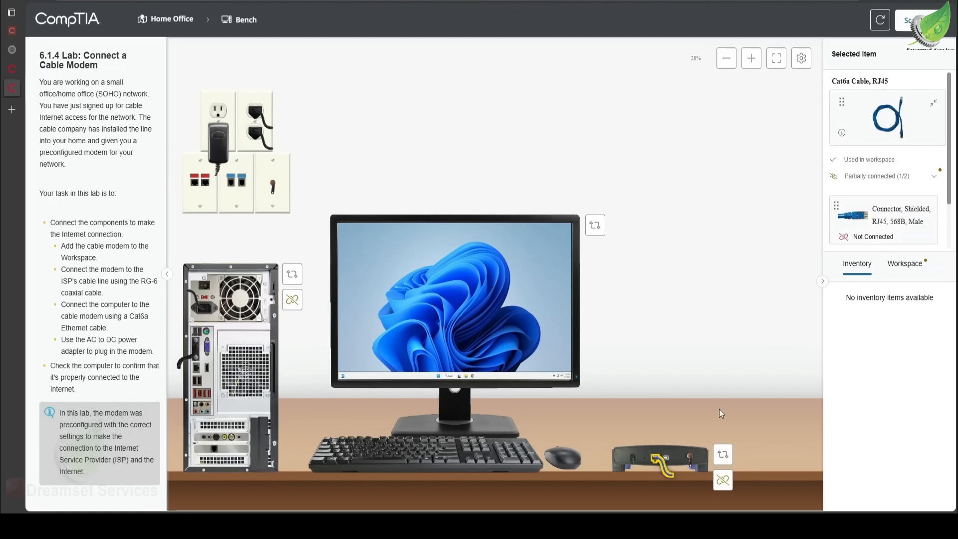
scroll(858, 227, "down", 2)
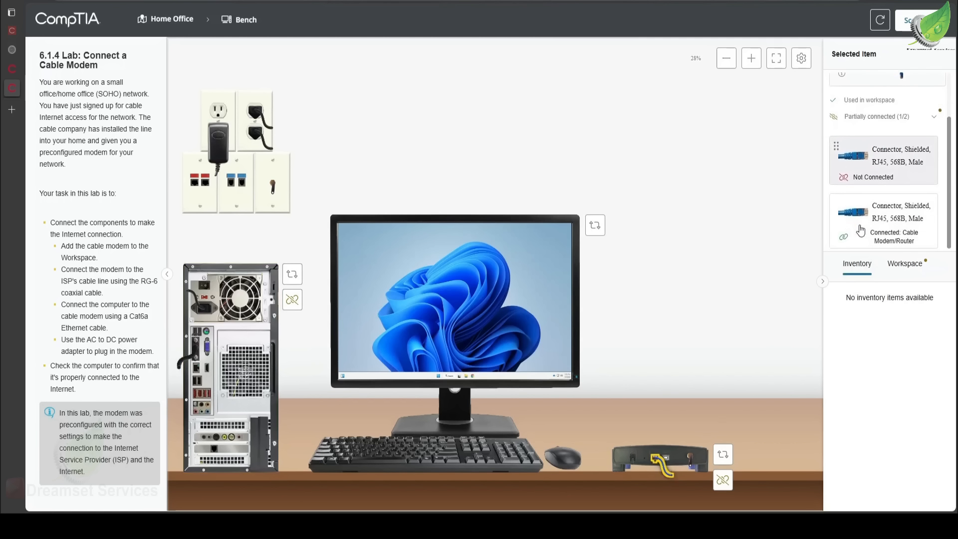
left_click_drag(845, 190, 198, 378)
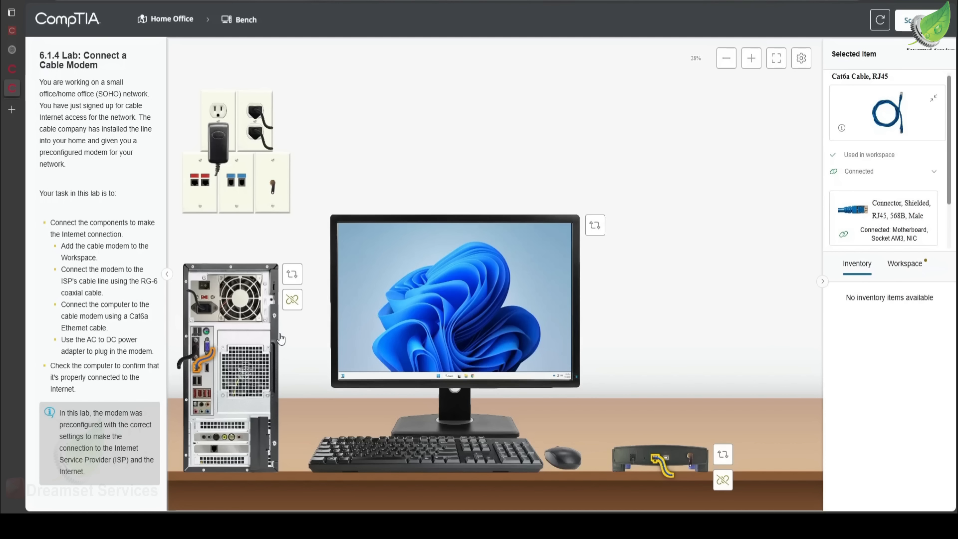
left_click(293, 274)
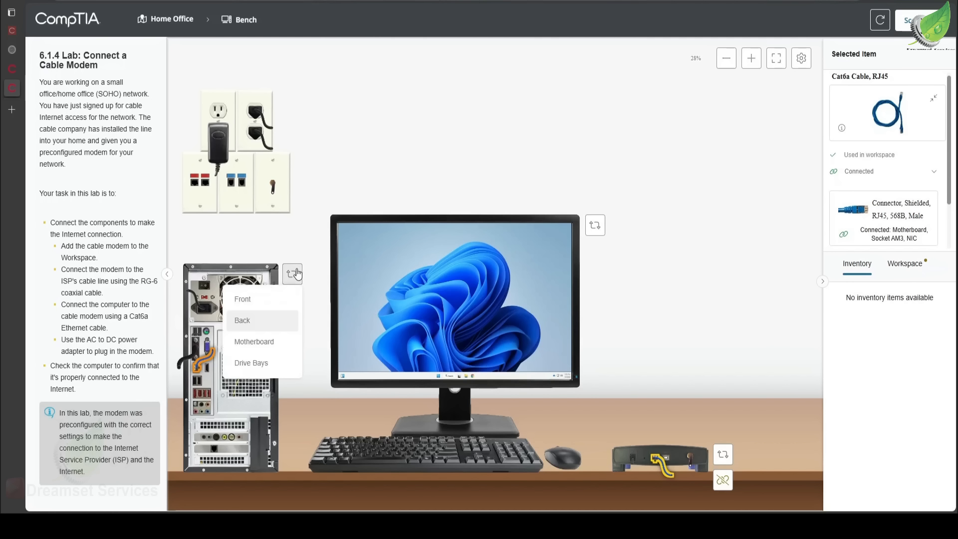
left_click(272, 305)
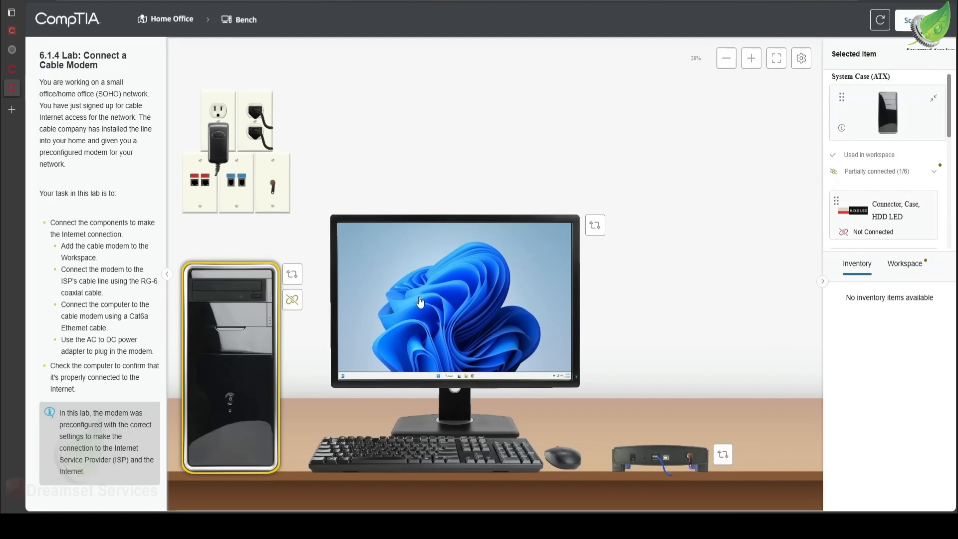
- Open the Home-PC desktop and run ipconfig in Terminal to examine the computer's IP configuration
left_click(464, 320)
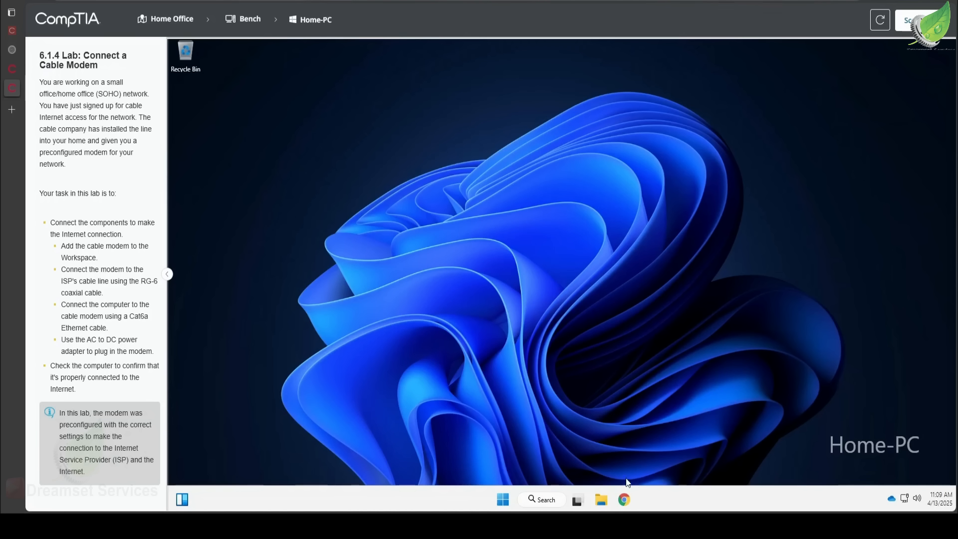
right_click(503, 499)
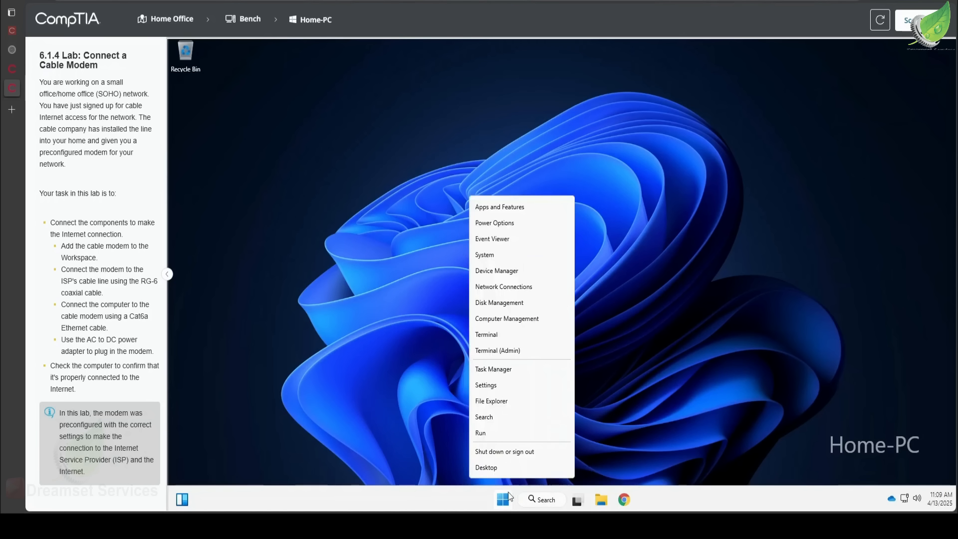
left_click(502, 334)
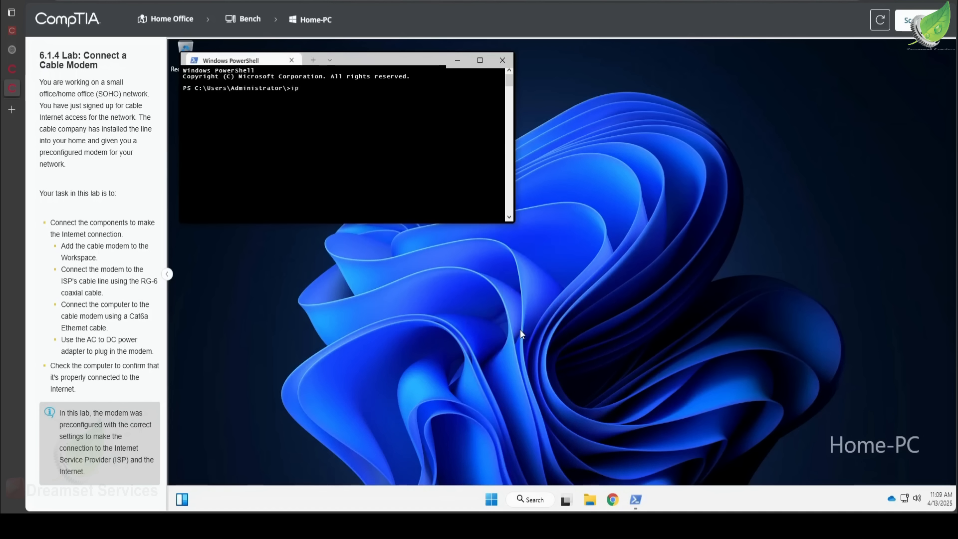
type("config")
key("Return")
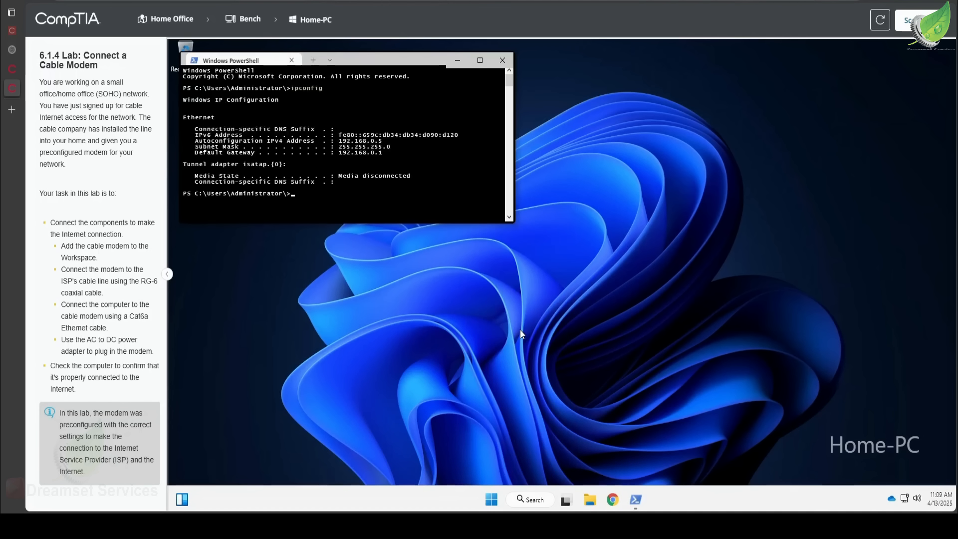
- Ping google.com from PowerShell to test the Internet connection
type("ping")
type(" gog")
type("gle")
type(".com")
key("Return")
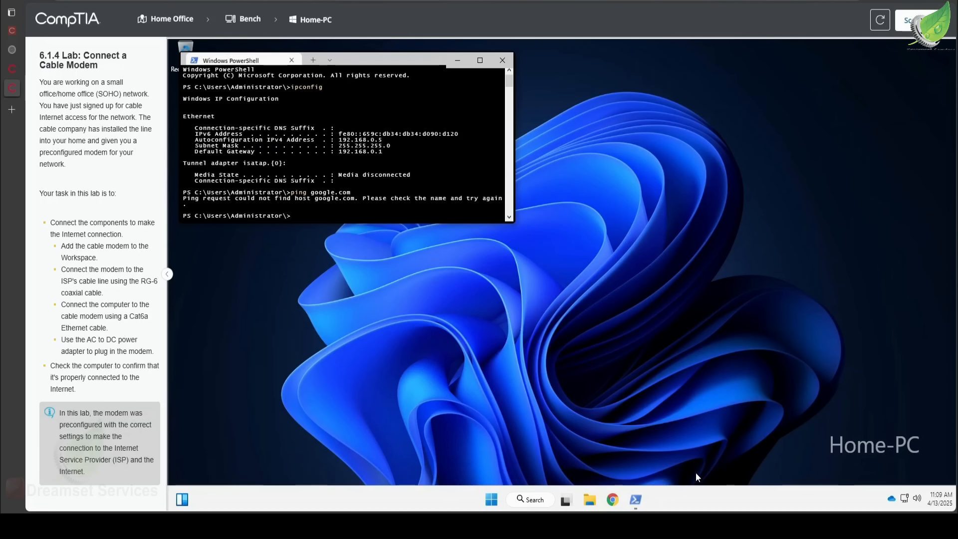
- Switch to Chrome and search Google for "goo" to check web access
left_click(613, 501)
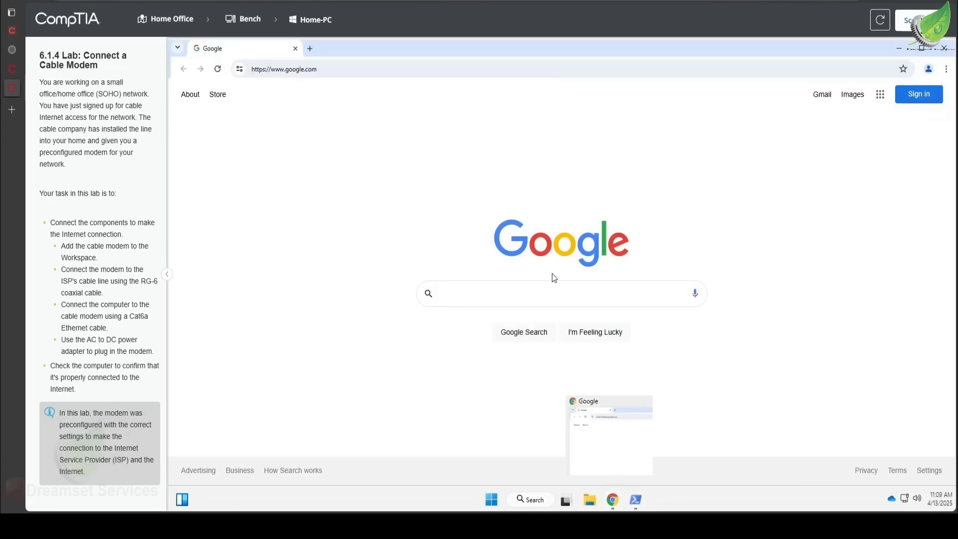
left_click(504, 295)
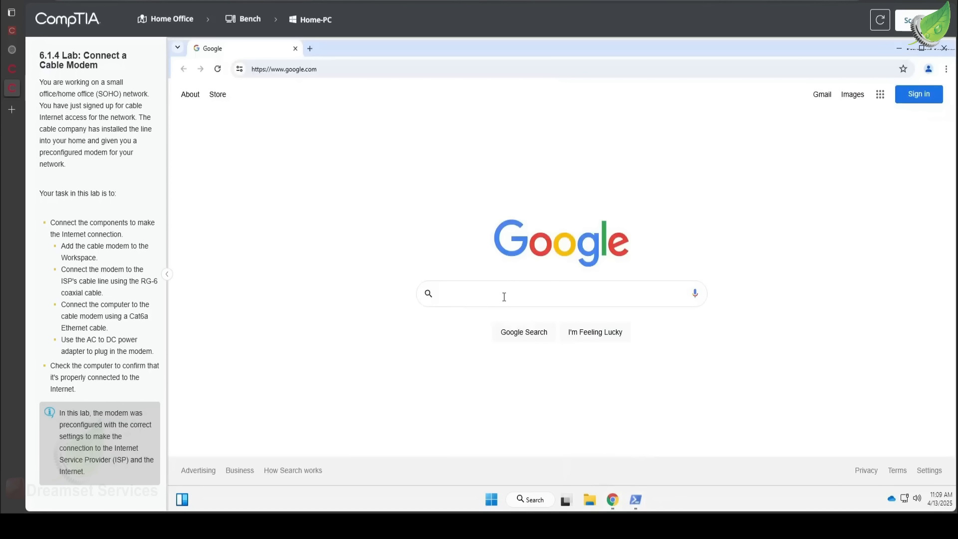
type("goo")
key("Return")
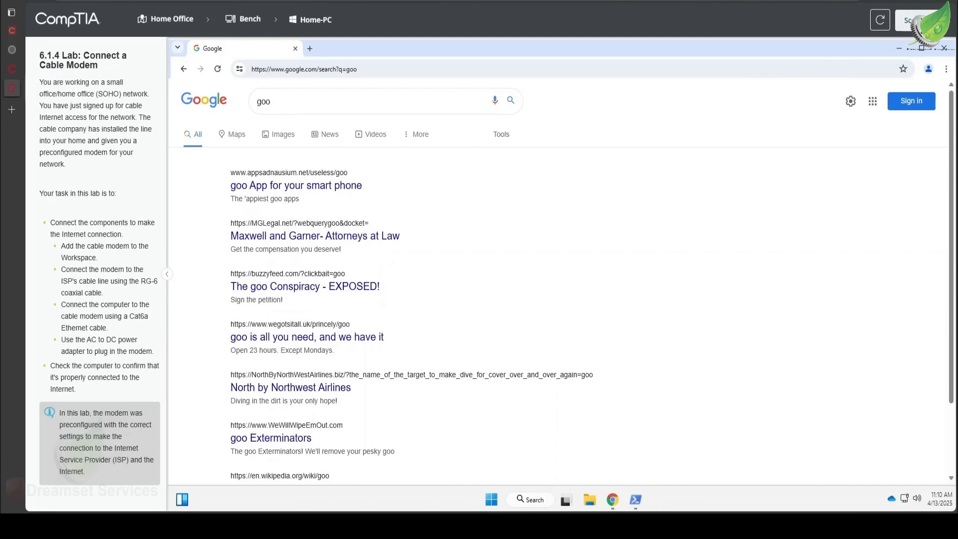
- Submit the lab for scoring and confirm the submission
left_click(912, 20)
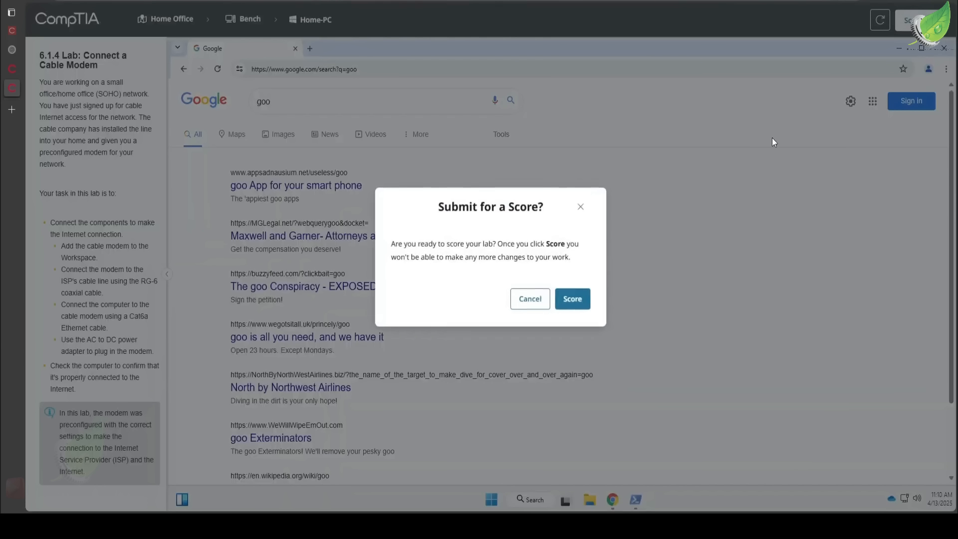
left_click(573, 301)
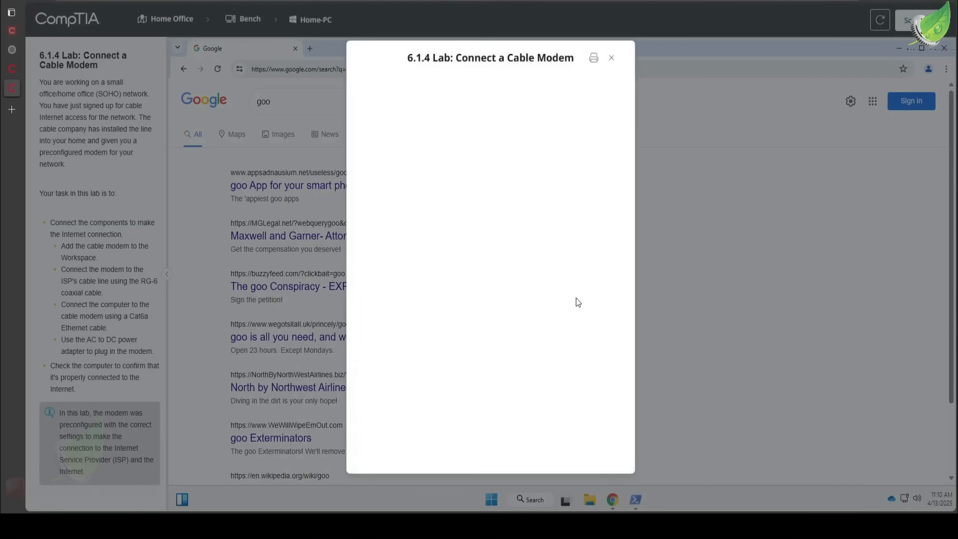